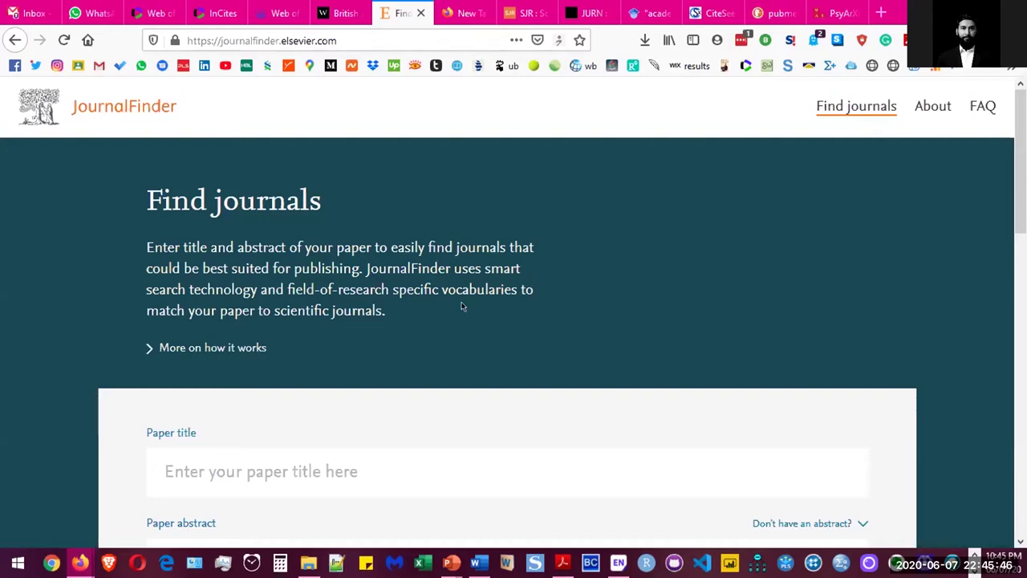
Enter the paper title "An urge for paradigm shift in psychometrics and psychiatric disease diagnosis"
scroll(462, 306, "down", 1)
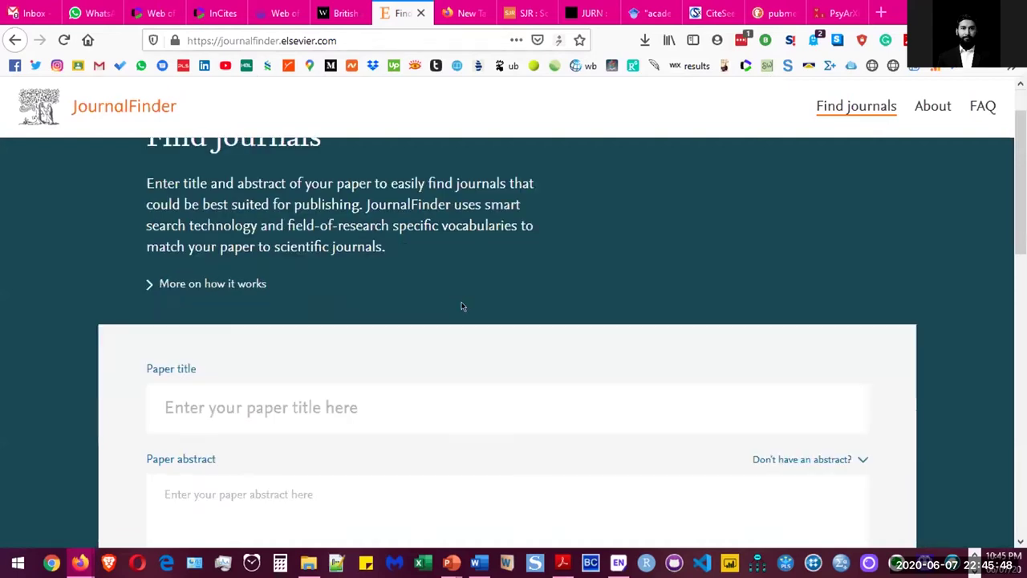
scroll(462, 305, "down", 3)
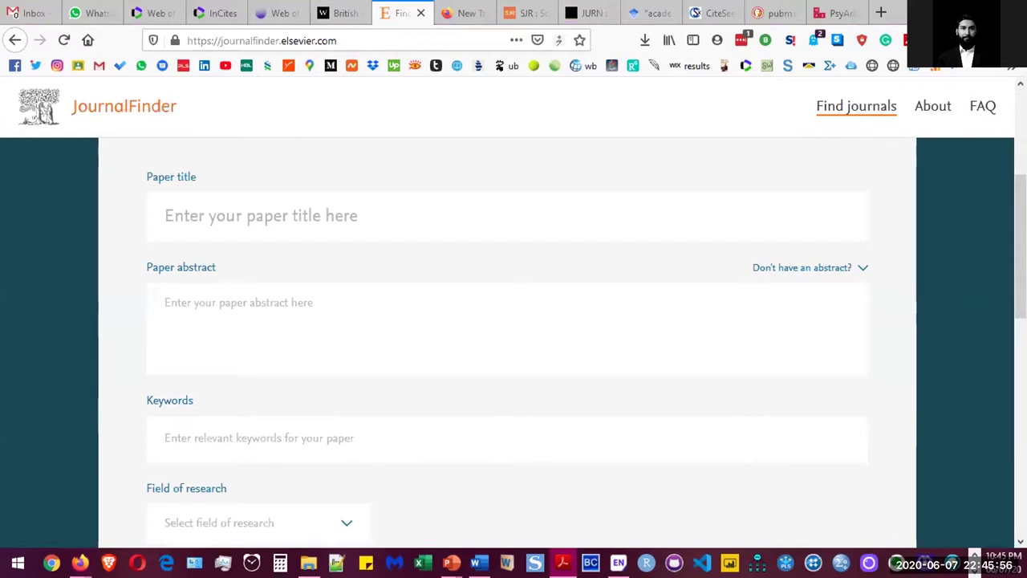
left_click(443, 209)
type("An urge for paradigm shift in psychometrics and psychiatric disease diagnosis")
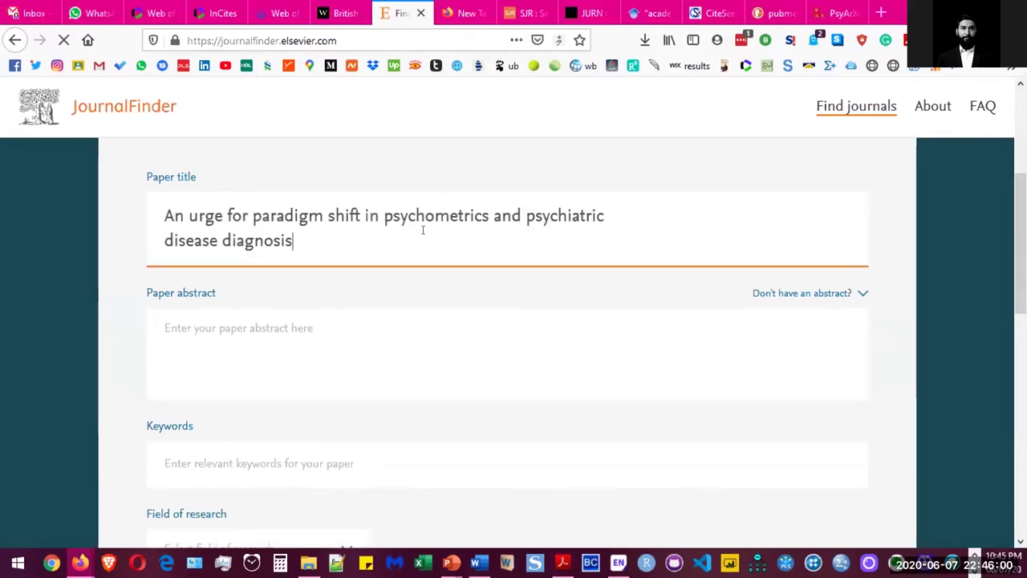
left_click(448, 227)
Paste the copied abstract into the paper abstract field and remove its "ABSTRACT" heading
left_click(428, 372)
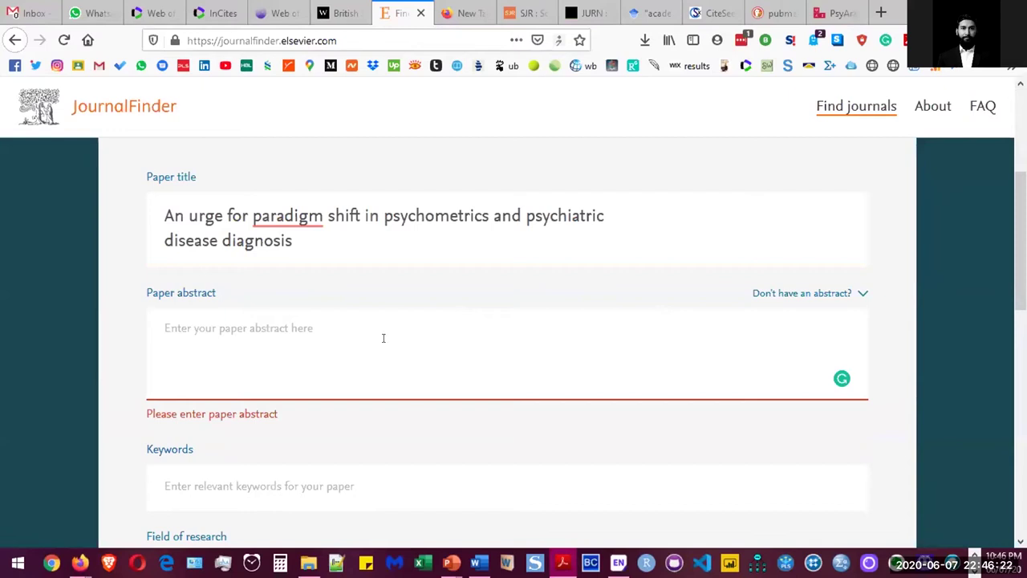
left_click(471, 351)
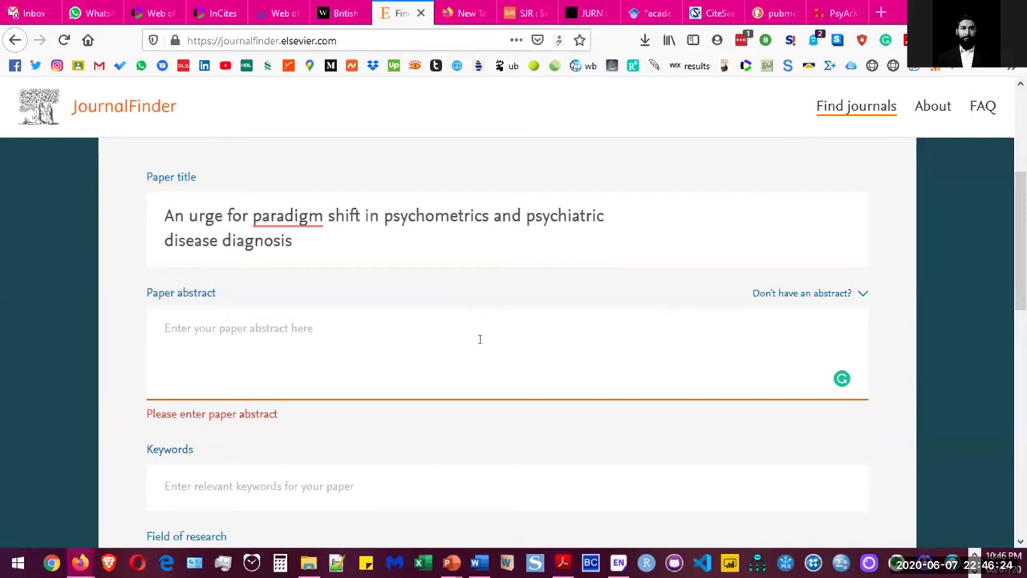
key("ctrl+v")
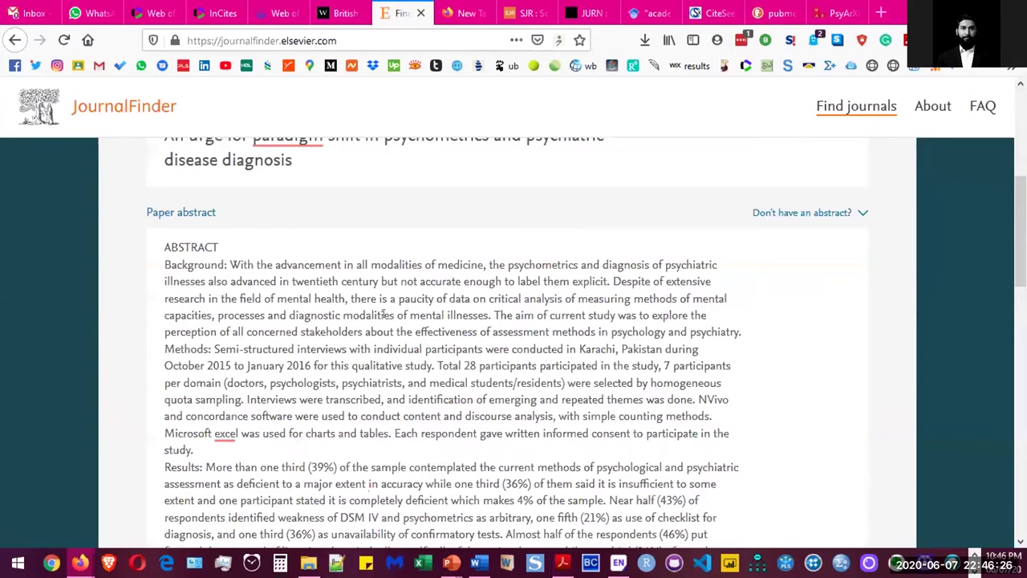
left_click_drag(219, 248, 111, 228)
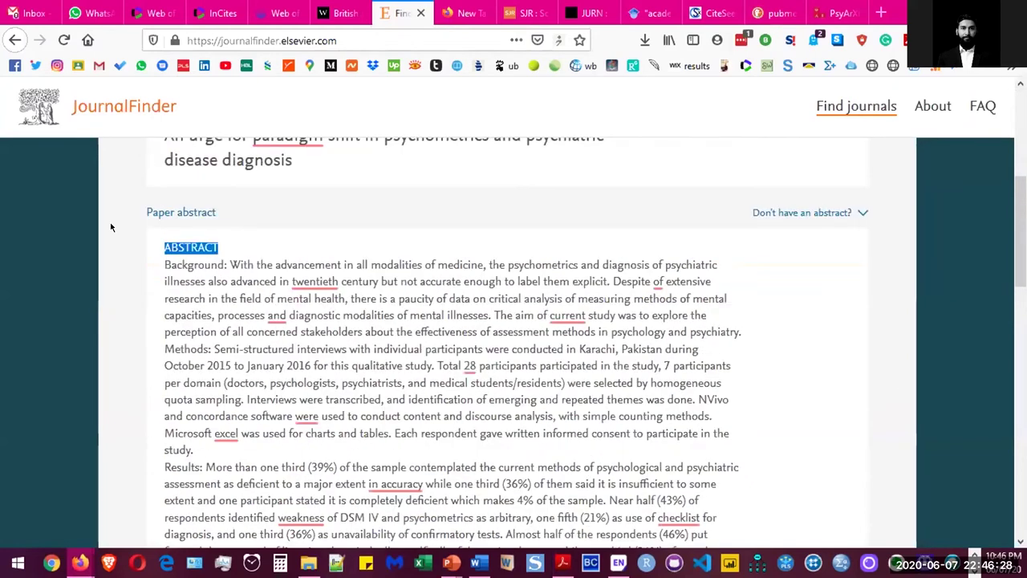
key("BackSpace")
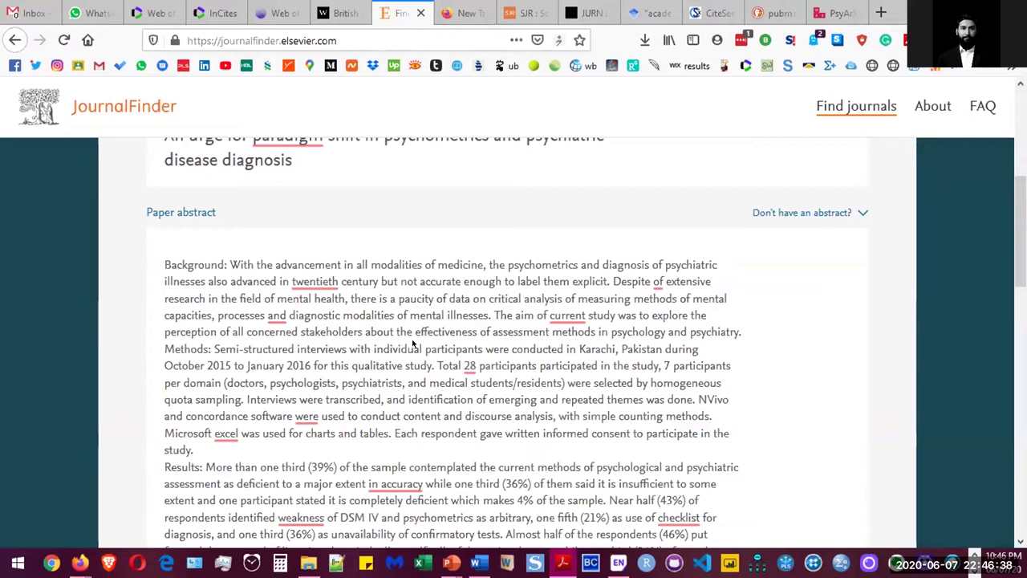
Try to enter the keywords as one comma-separated list: "Paradigm shift, Psychometrics, Psychiatric disease diagnosis marker,"
scroll(412, 338, "down", 5)
left_click(341, 303)
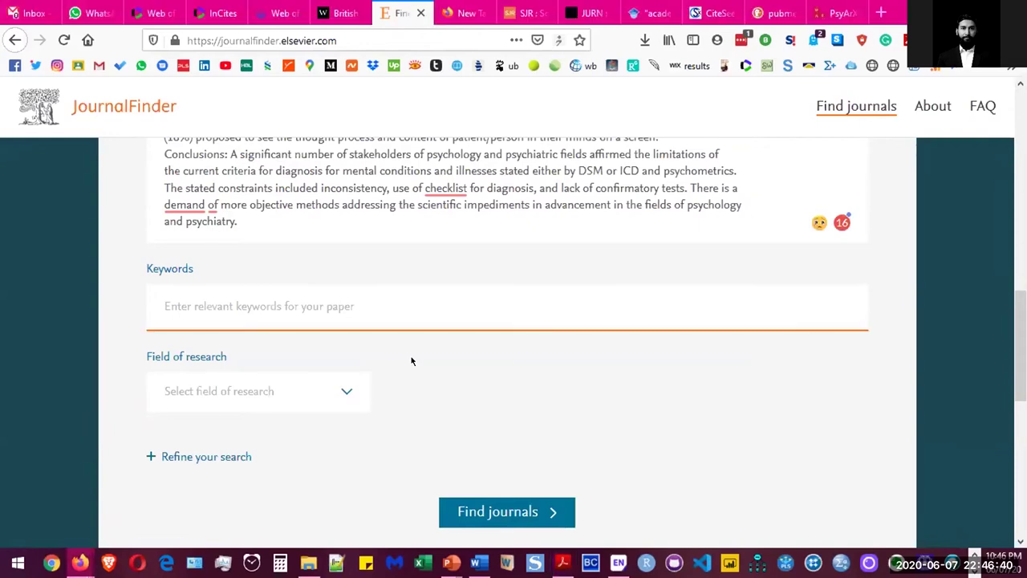
type("Paradigm shift, Psychometrics, Psychiatric disease diagnosis marker")
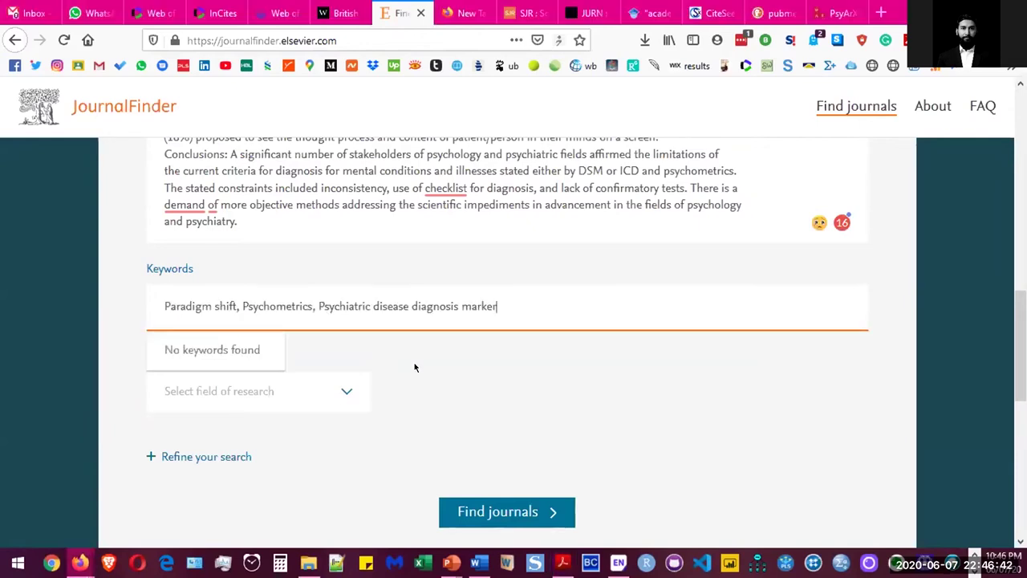
key("ctrl+a")
key("ctrl+c")
key("BackSpace")
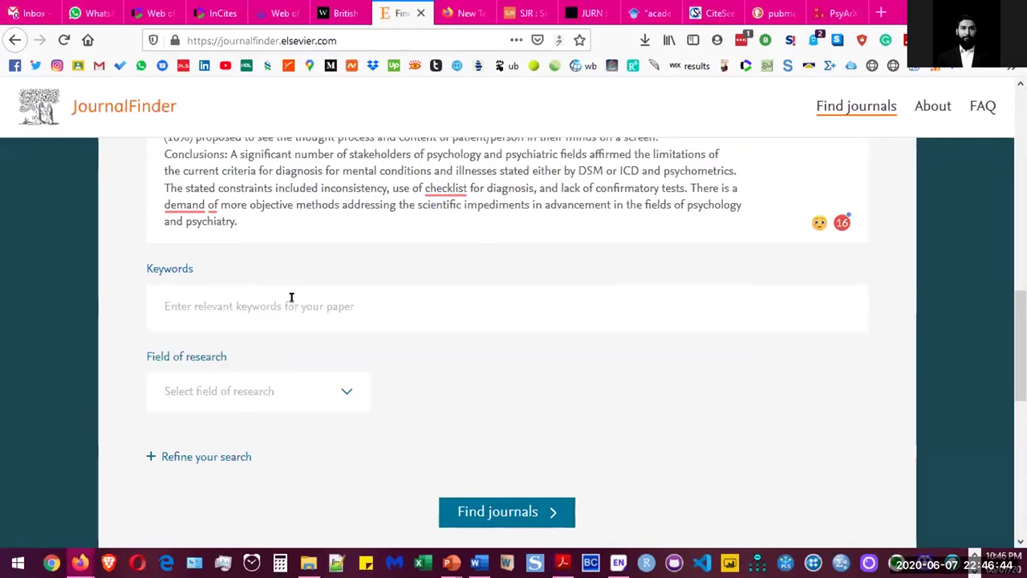
key("ctrl+v")
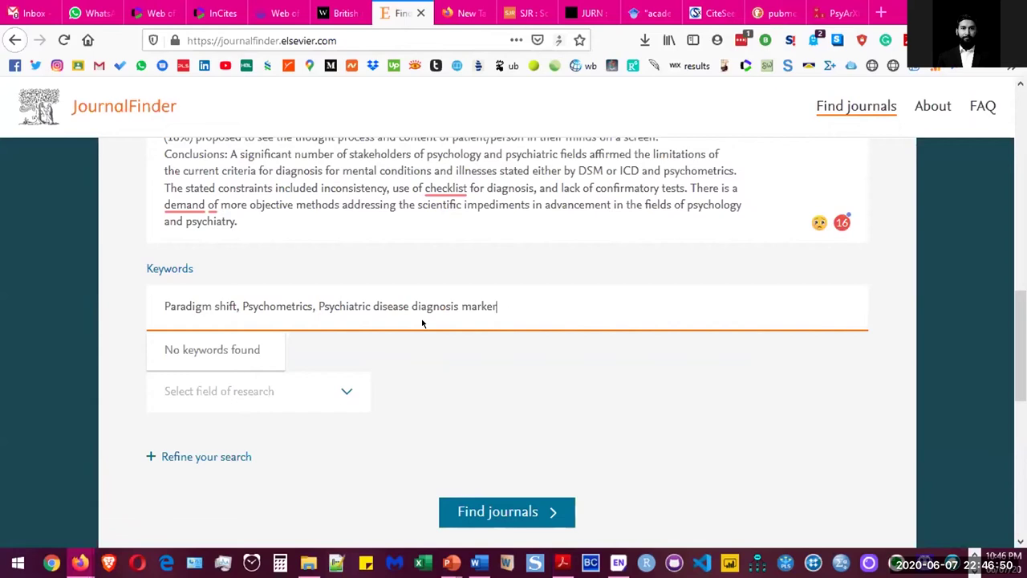
type(",")
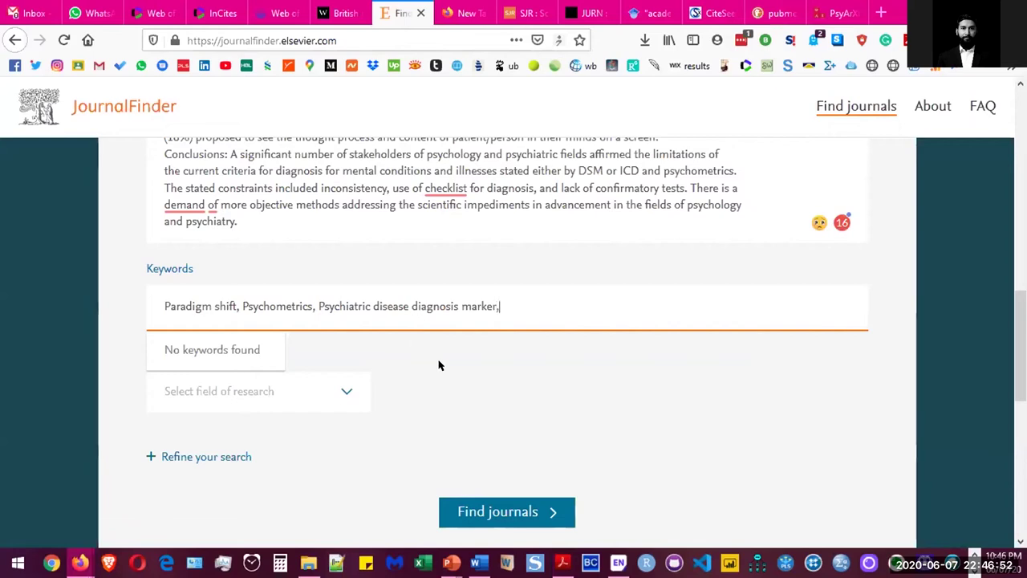
Set the field of research to Psychology
left_click(247, 404)
left_click(249, 382)
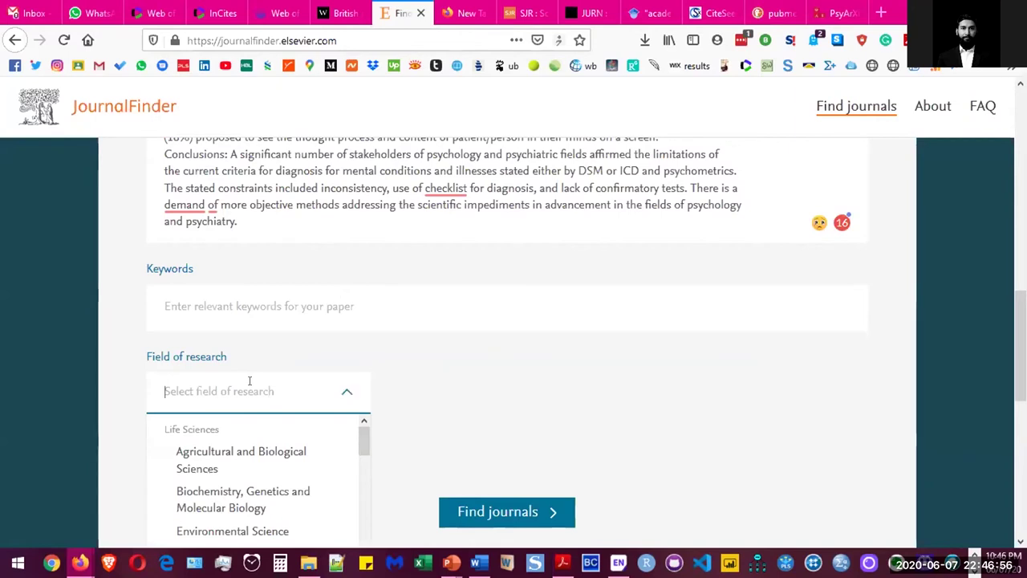
type("psyc")
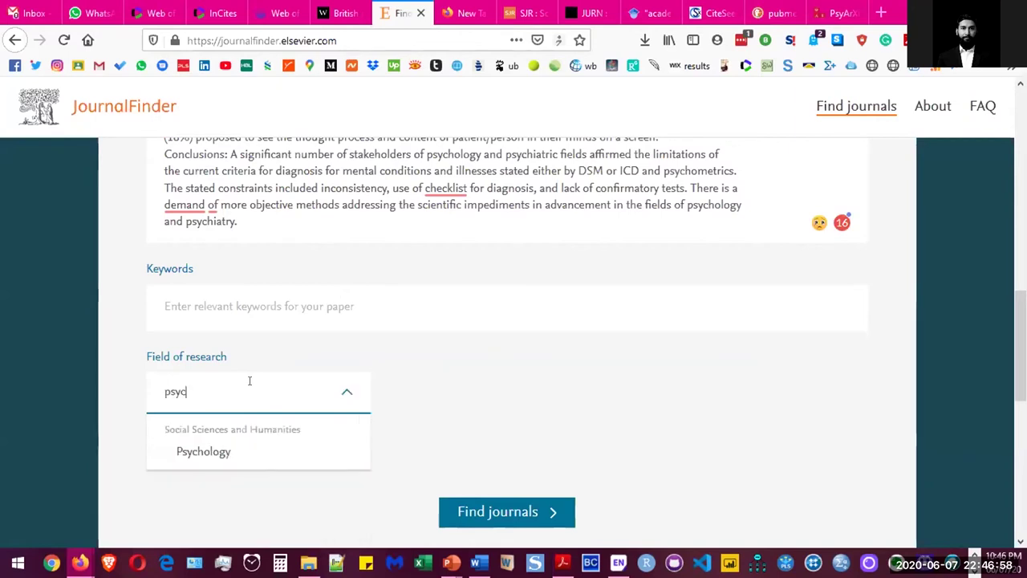
left_click(236, 455)
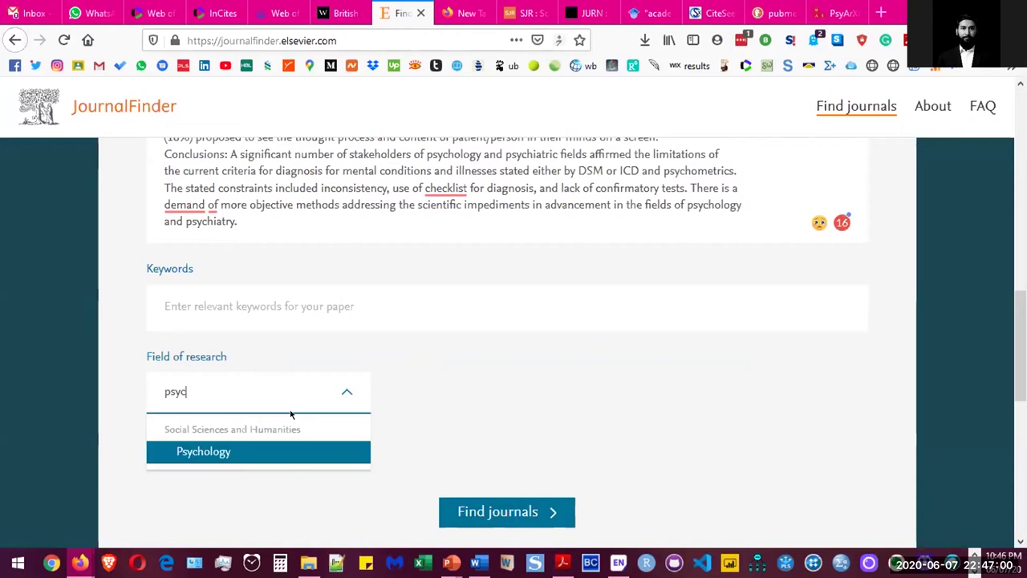
Add the suggested keywords Paradigm Shift and Psychometric Assessment to the paper
left_click(296, 308)
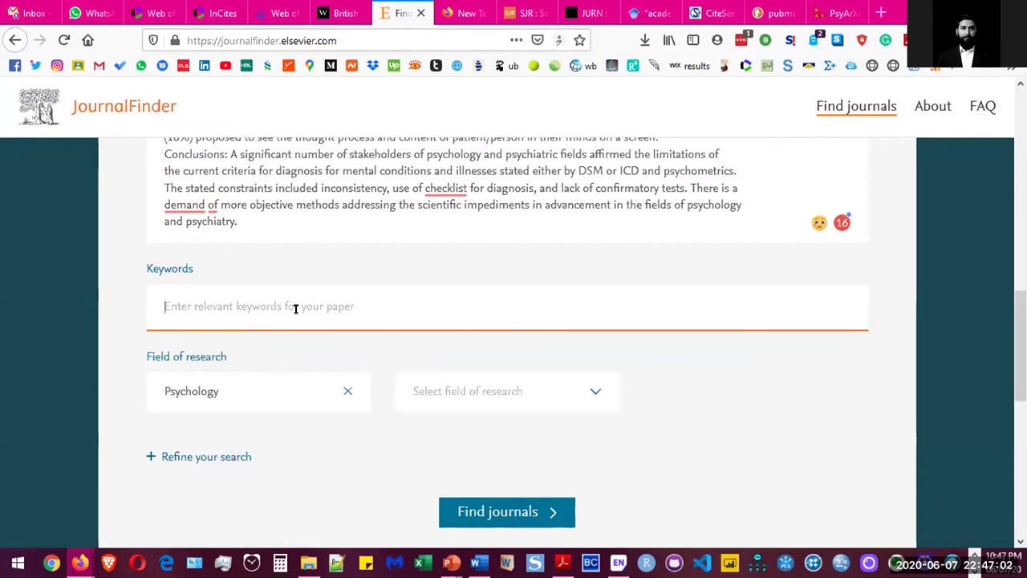
type("parad")
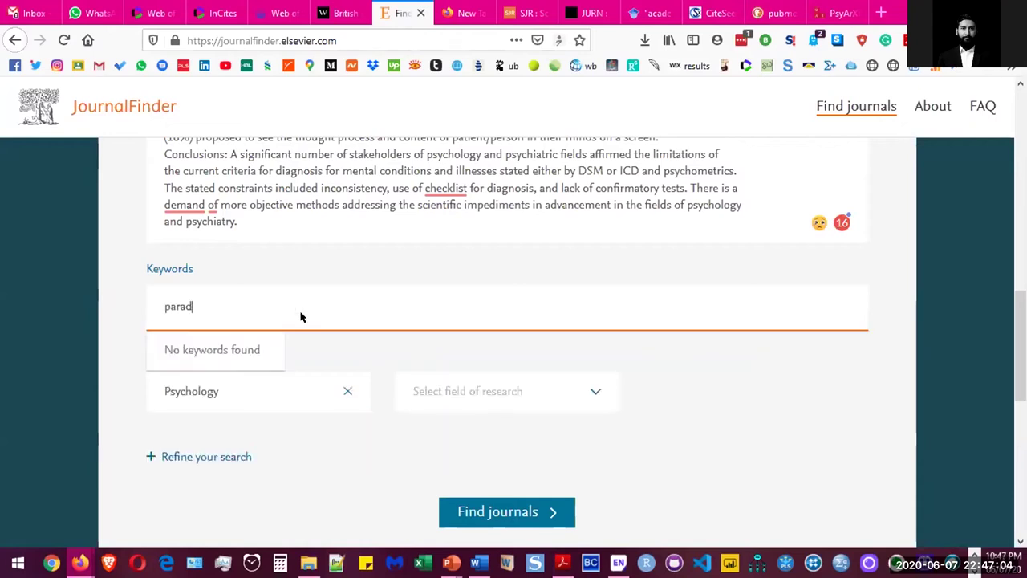
type("igm shift")
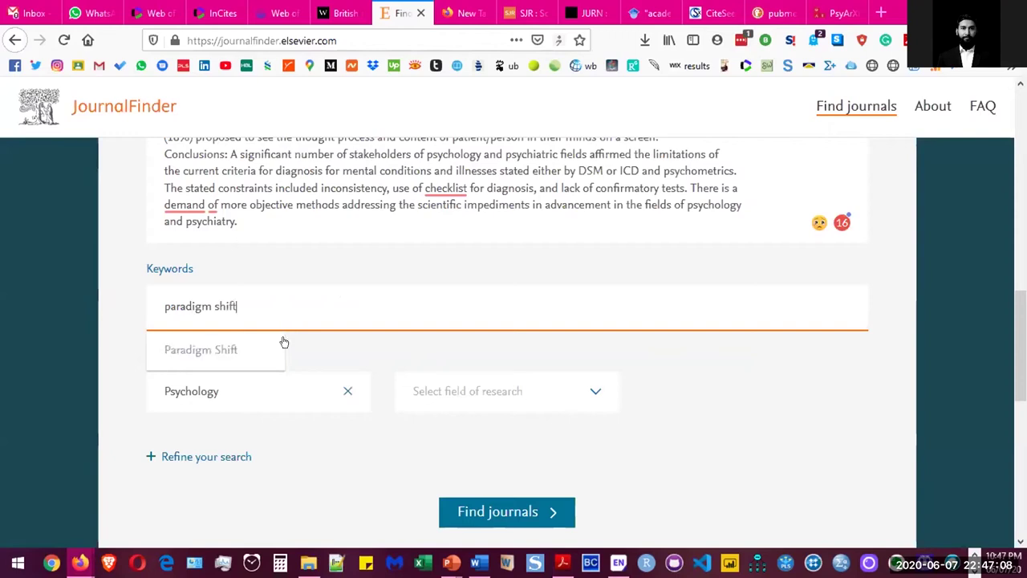
key("Return")
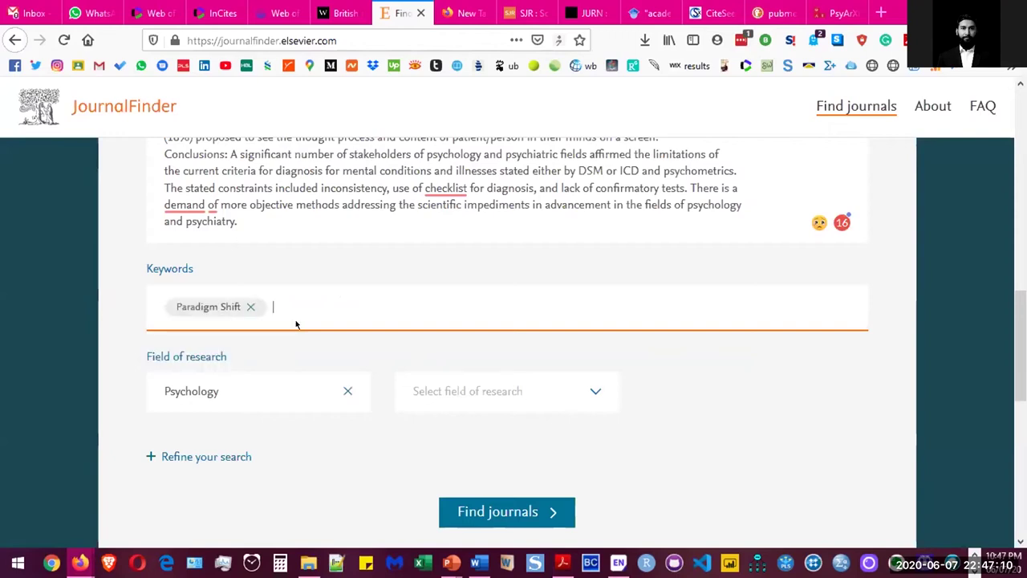
type("psychometric")
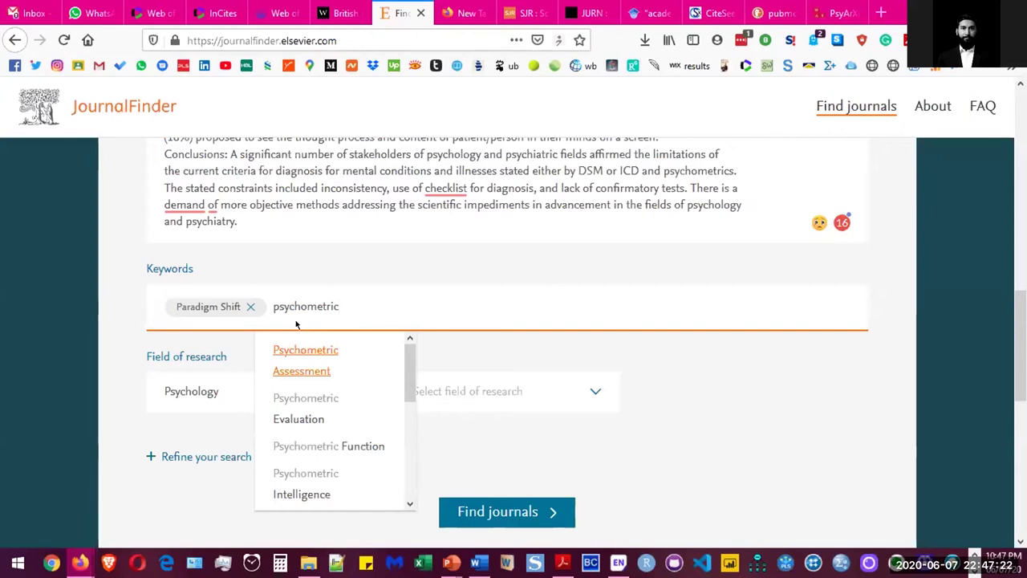
key("Return")
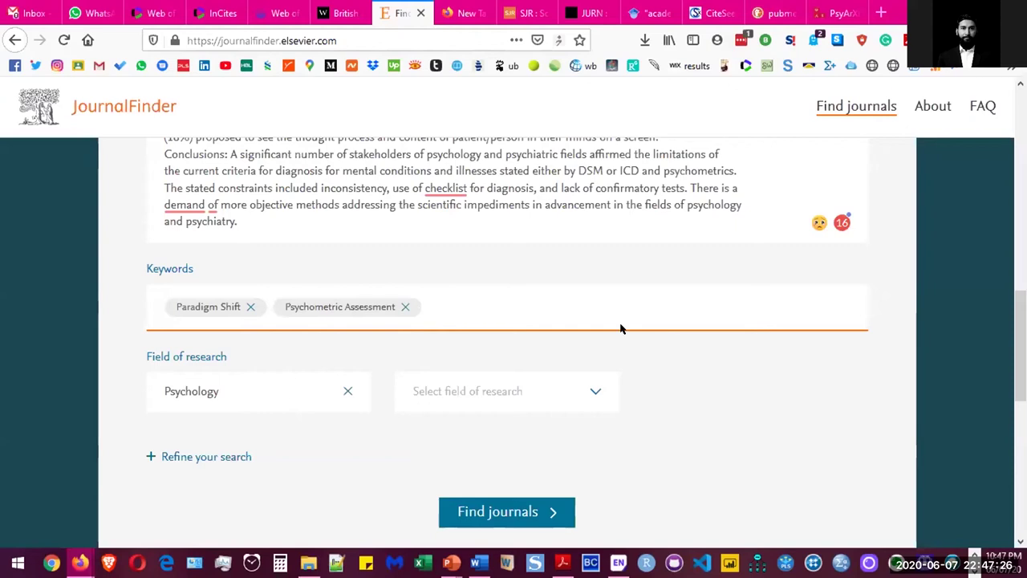
Add the keyword Psychiatric Disease and run the search for matching journals
type("psychiatr")
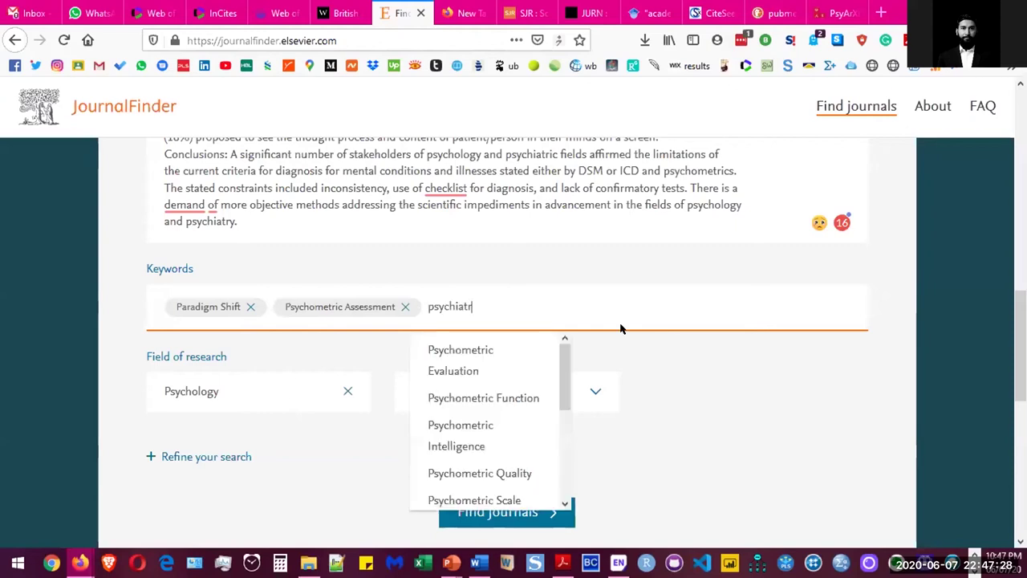
type("ic disease")
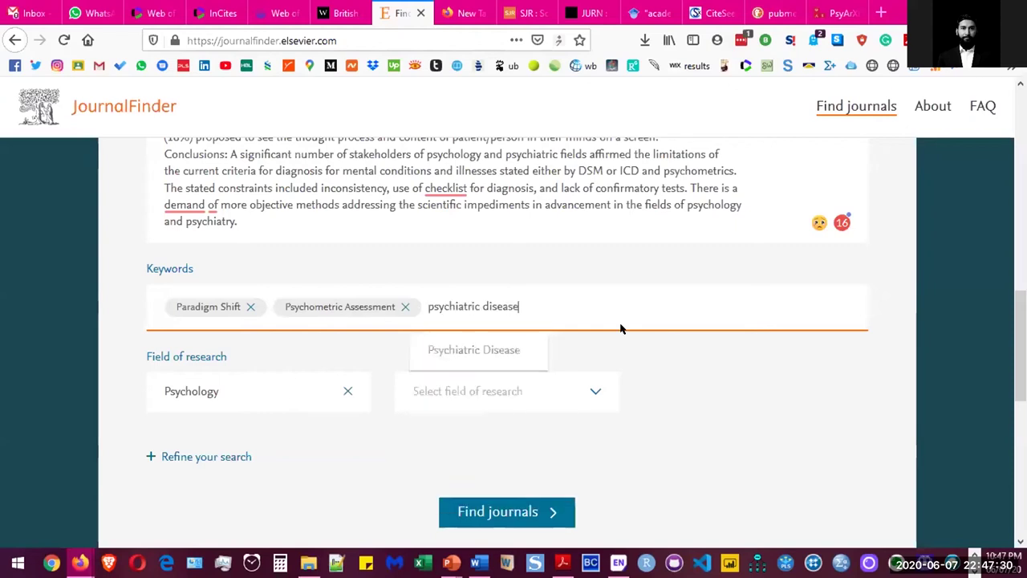
key("Return")
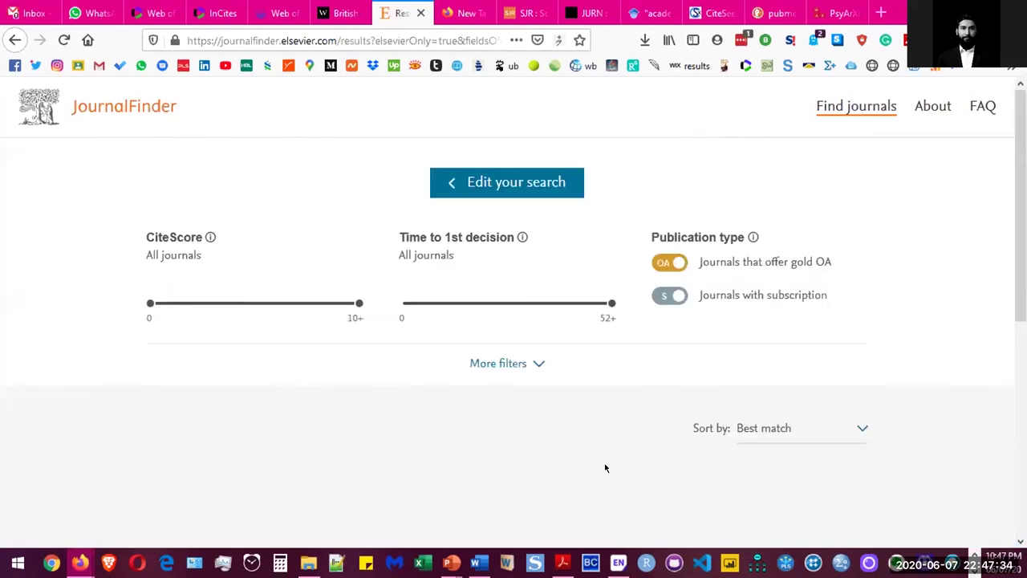
Review the matching journals, comparing their text match score, CiteScore, impact factor, acceptance rate, and decision and publication times
scroll(562, 391, "down", 2)
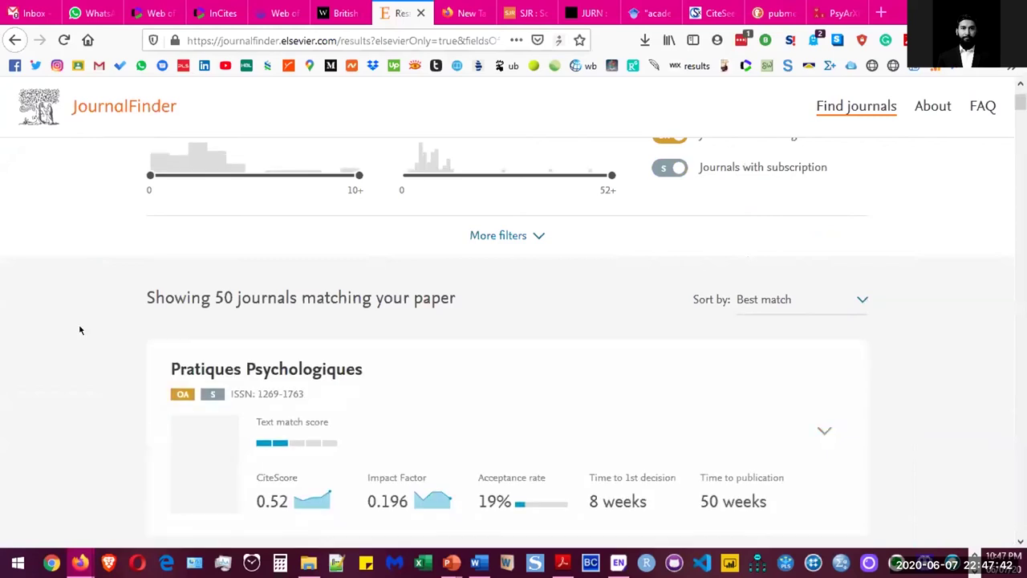
scroll(366, 258, "down", 1)
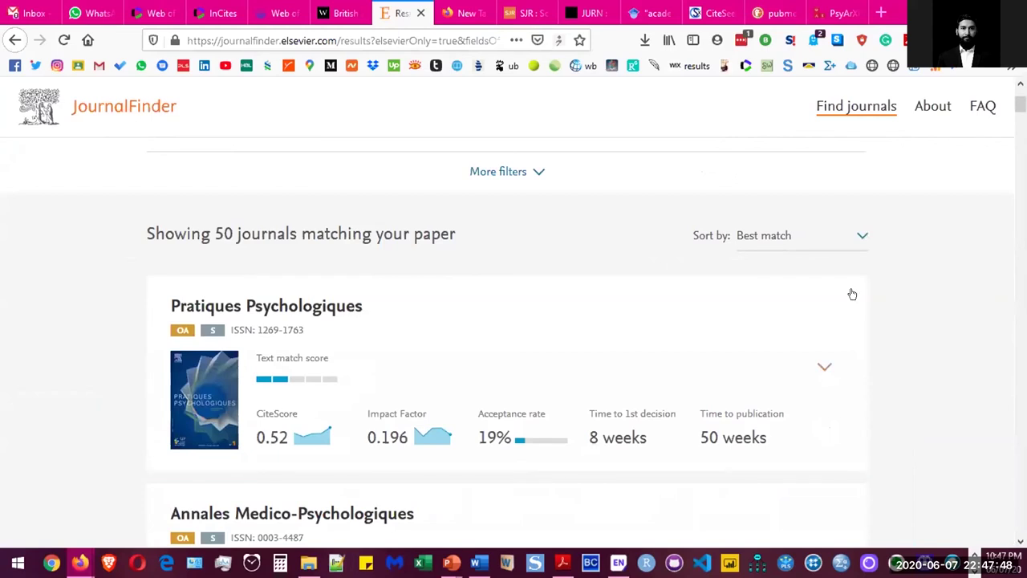
scroll(98, 333, "down", 1)
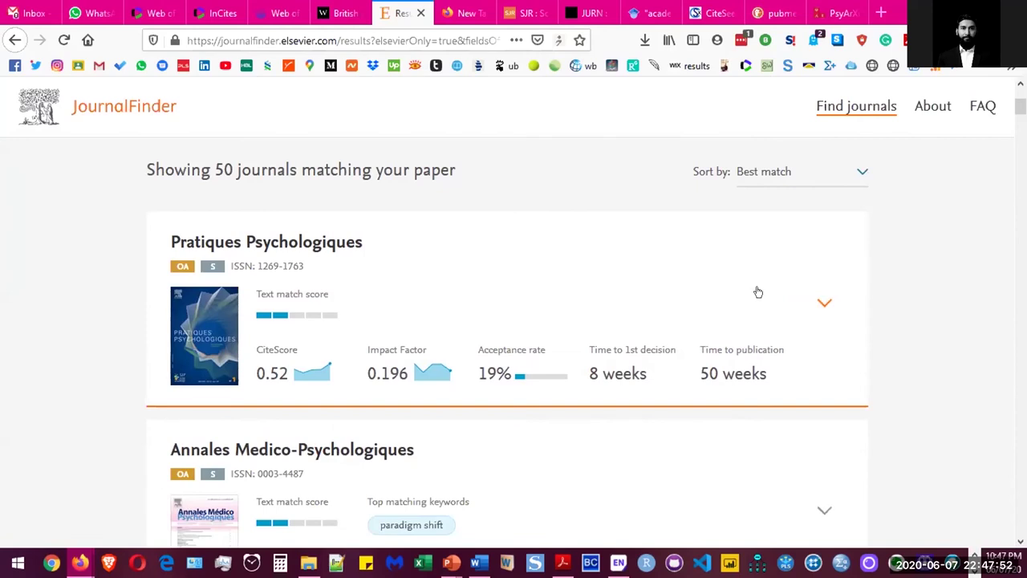
scroll(883, 264, "down", 1)
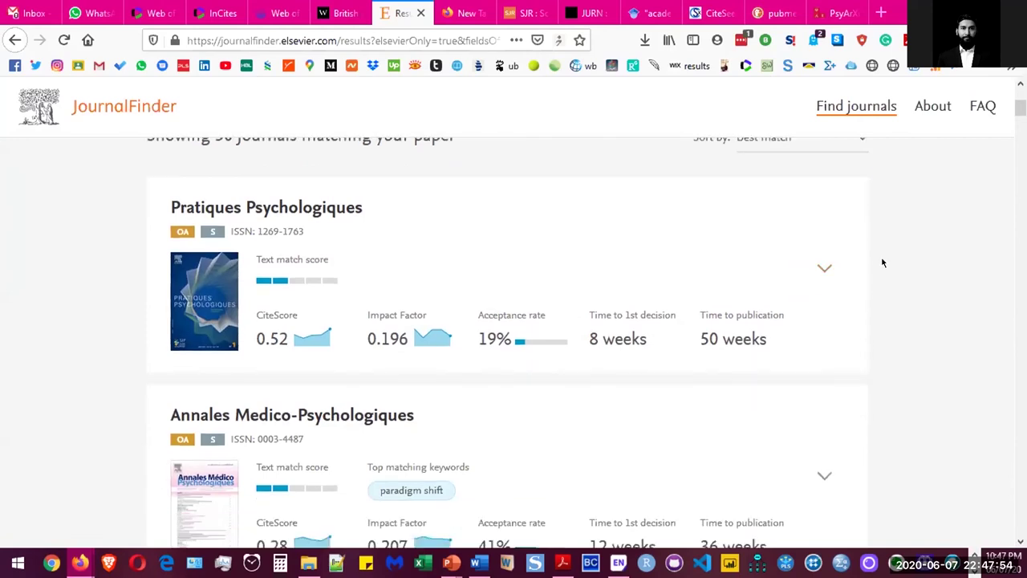
scroll(422, 291, "down", 2)
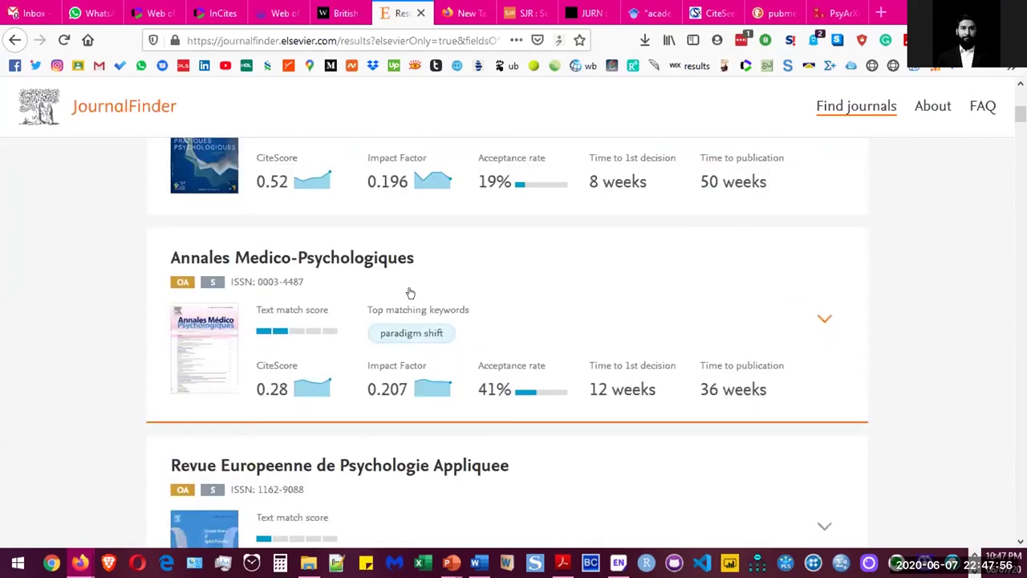
scroll(406, 331, "down", 1)
scroll(404, 325, "down", 3)
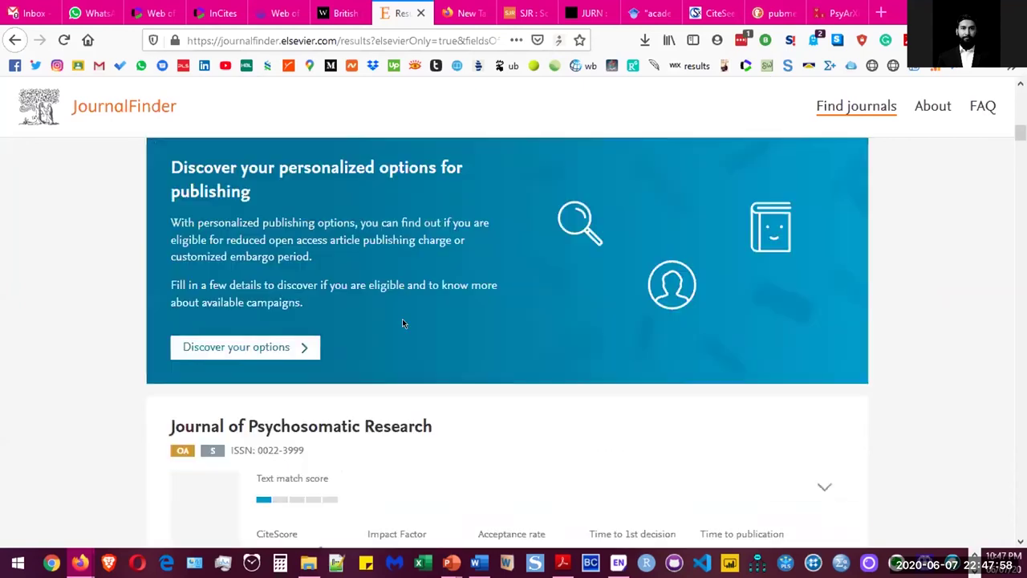
scroll(404, 324, "down", 2)
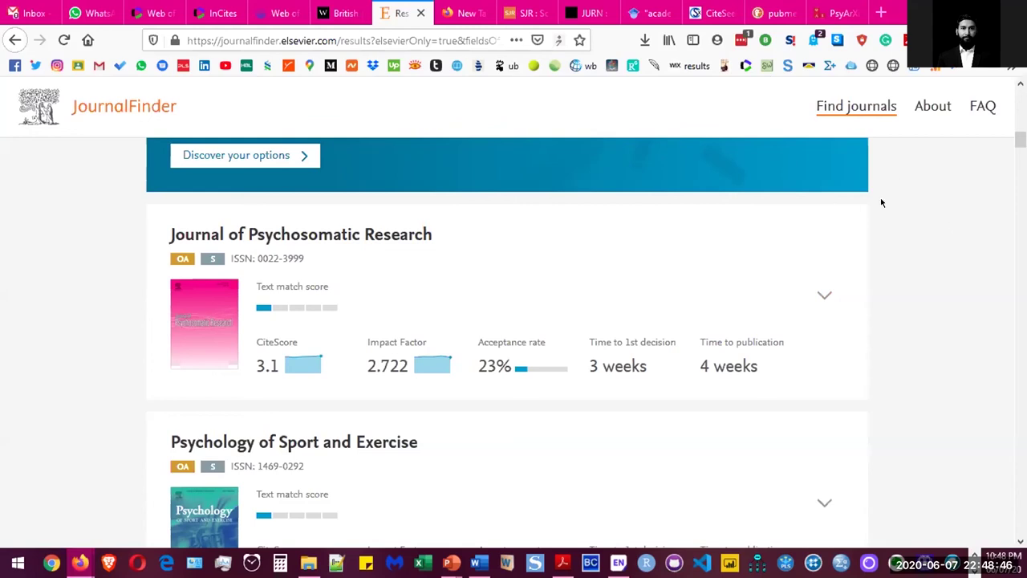
scroll(548, 326, "up", 1)
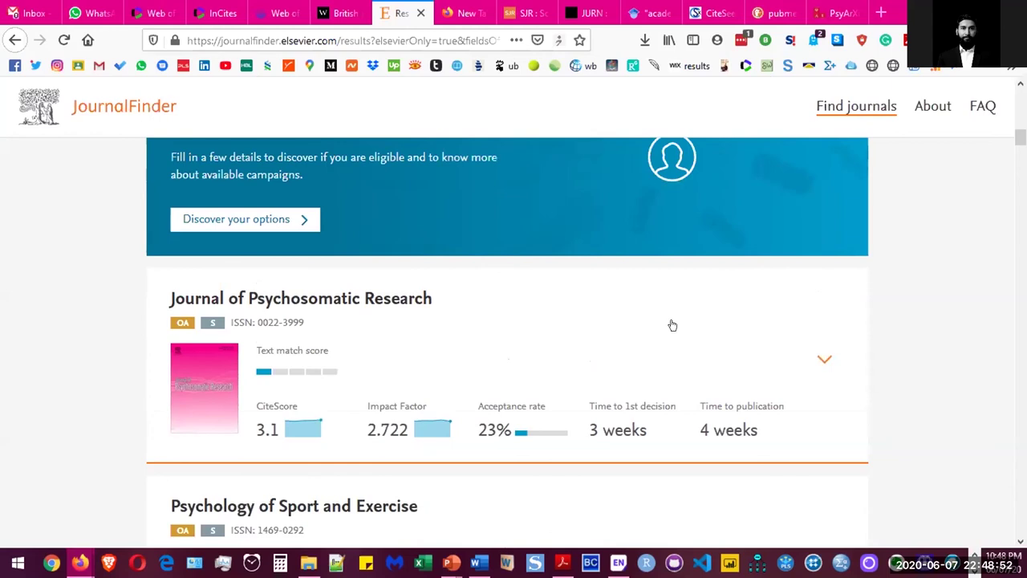
scroll(612, 324, "down", 2)
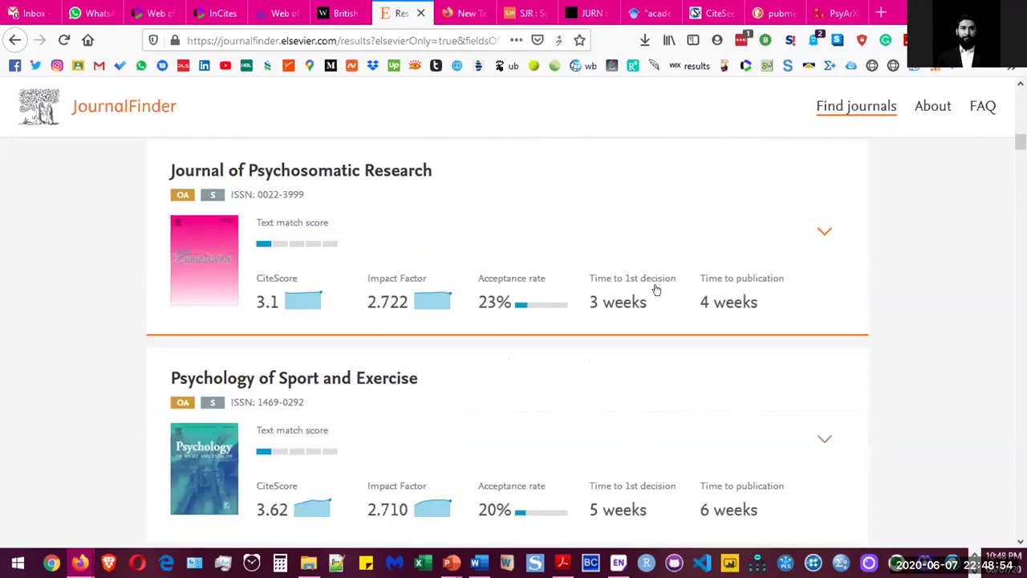